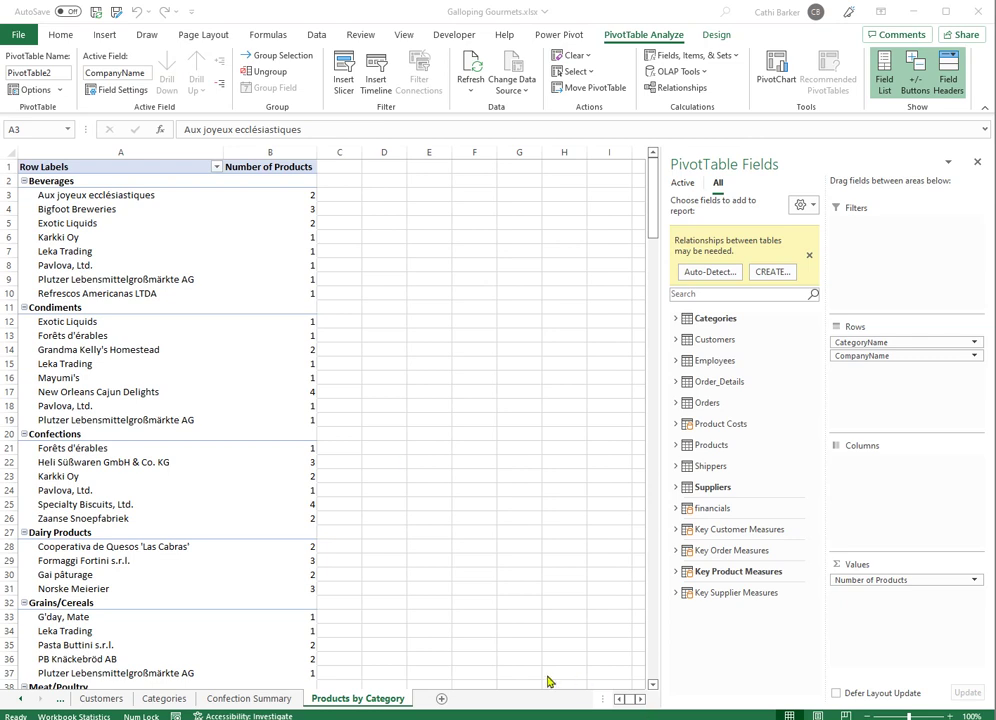
Add a new worksheet and insert a PivotTable from the data model at cell A1 of that sheet.
{"action": "left_click", "coordinate": [443, 701]}
{"action": "left_click", "coordinate": [442, 700]}
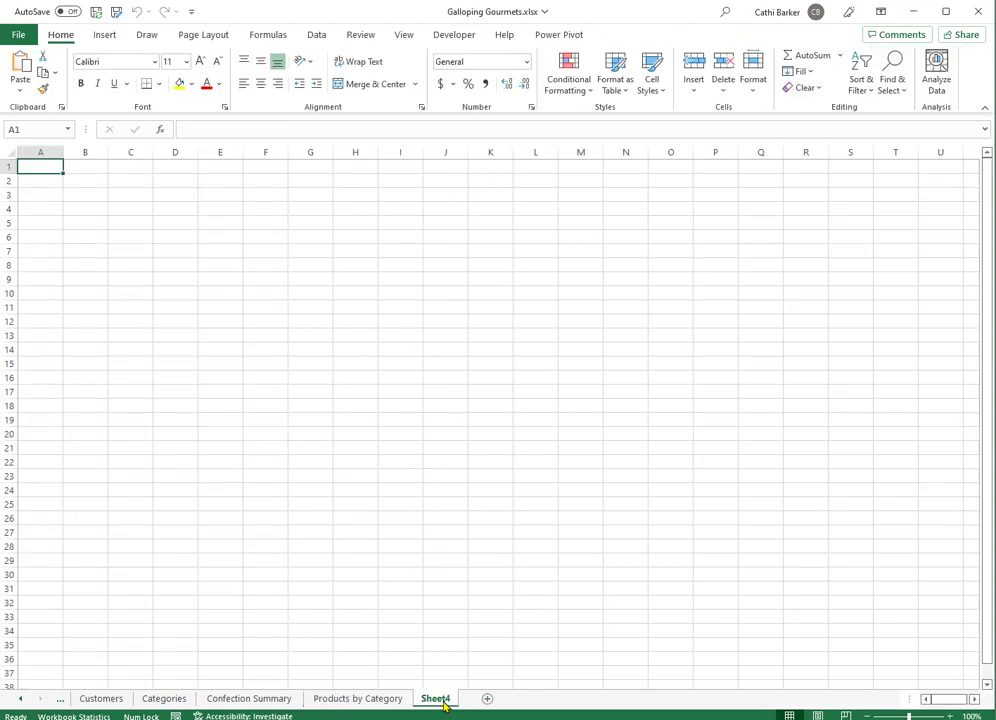
{"action": "left_click", "coordinate": [105, 35]}
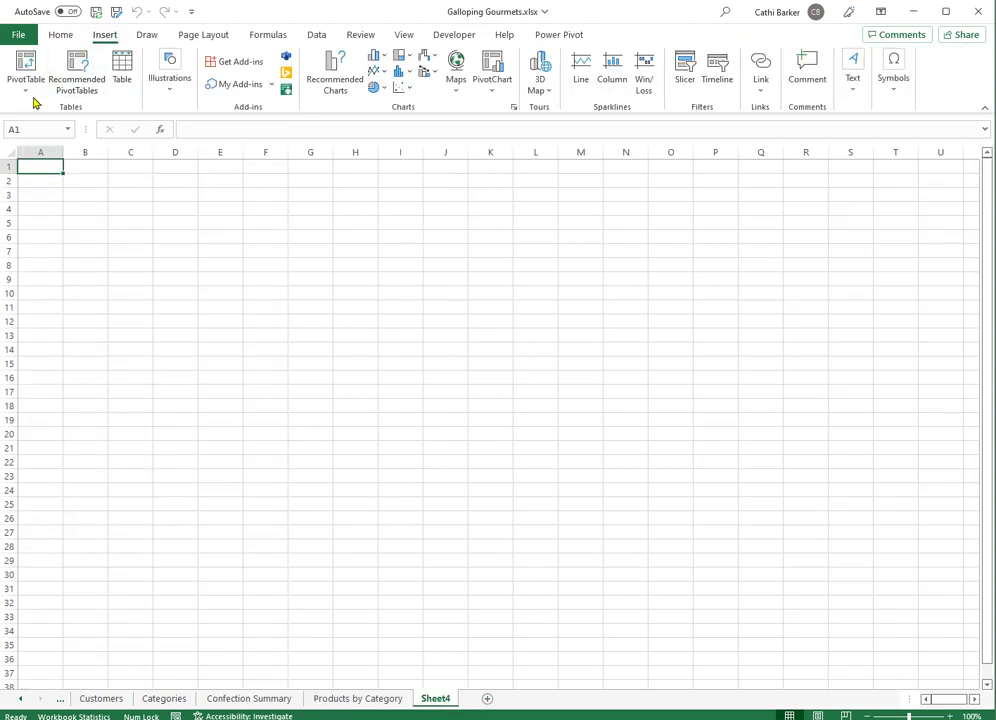
{"action": "left_click", "coordinate": [25, 82]}
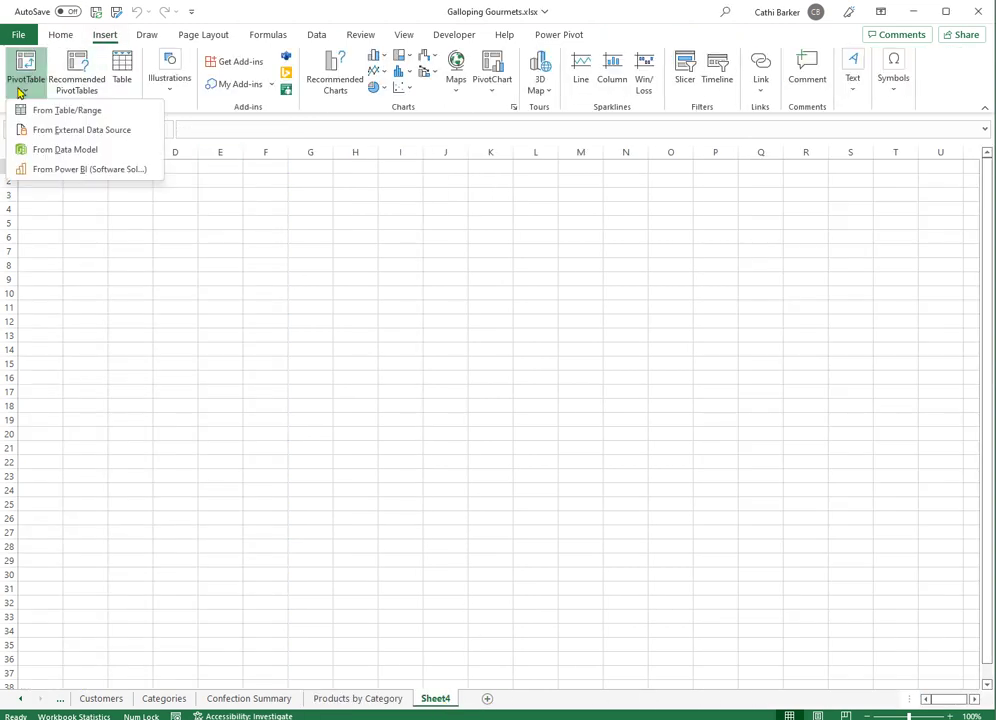
{"action": "left_click", "coordinate": [49, 151]}
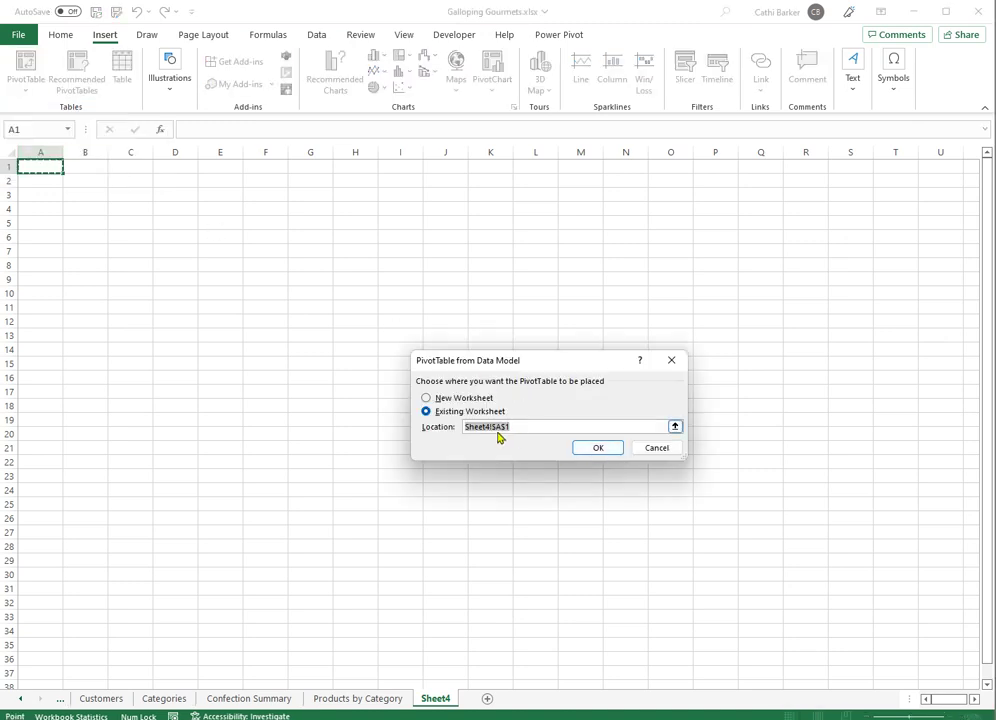
{"action": "left_click", "coordinate": [594, 450]}
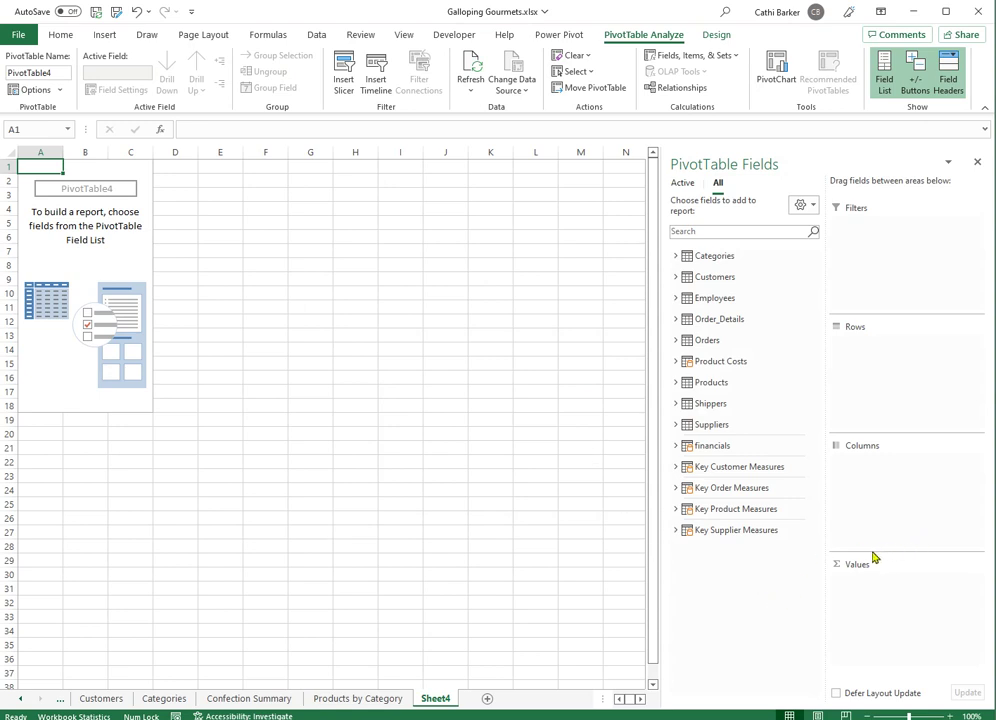
Add Country and Product from the financials table to the PivotTable rows, with Product nested under Country.
{"action": "left_click", "coordinate": [676, 446]}
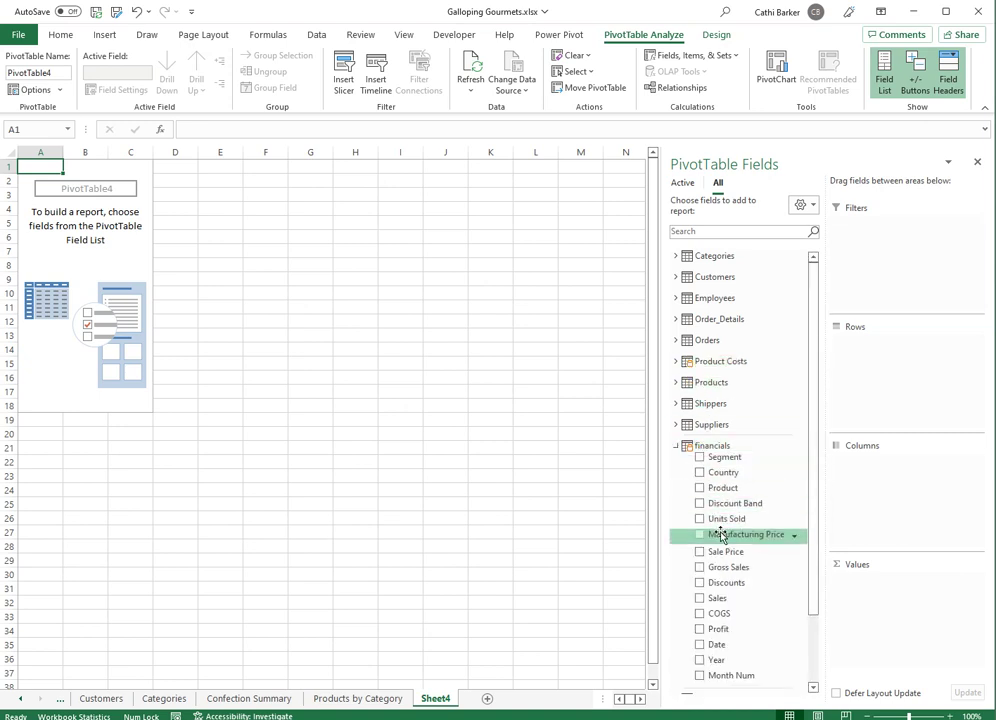
{"action": "left_click_drag", "start_coordinate": [722, 472], "coordinate": [882, 398]}
{"action": "left_click_drag", "start_coordinate": [722, 488], "coordinate": [880, 398]}
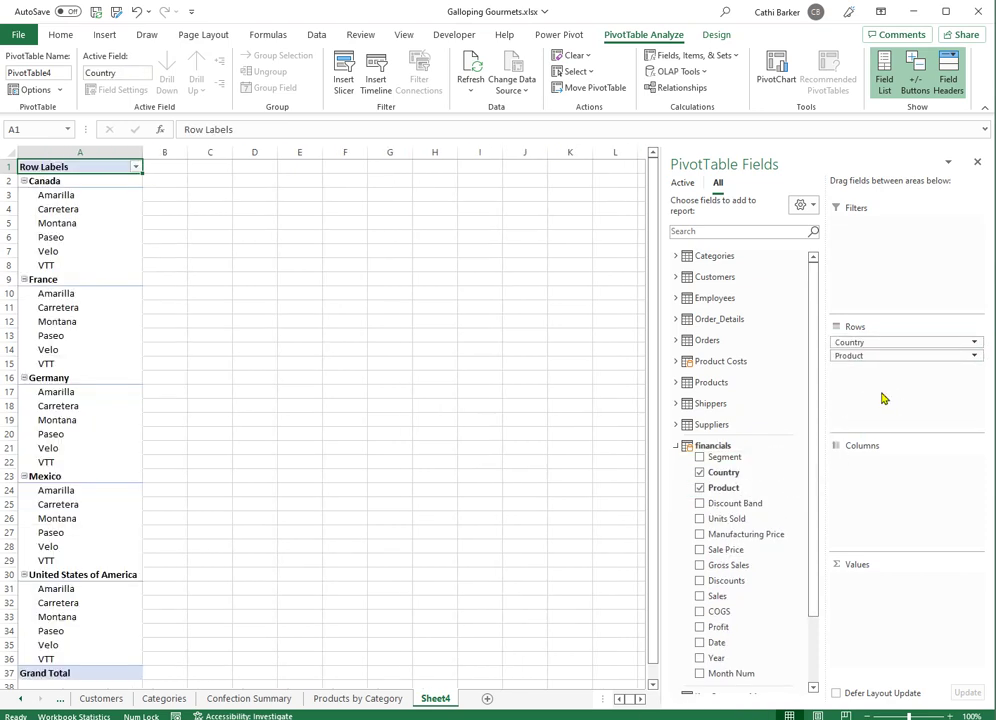
Add the Key Order Measures Total Units Sold, Total Gross Sales, Total Sales, Total COGS and two copies of Total Profit as PivotTable values.
{"action": "left_click", "coordinate": [676, 448]}
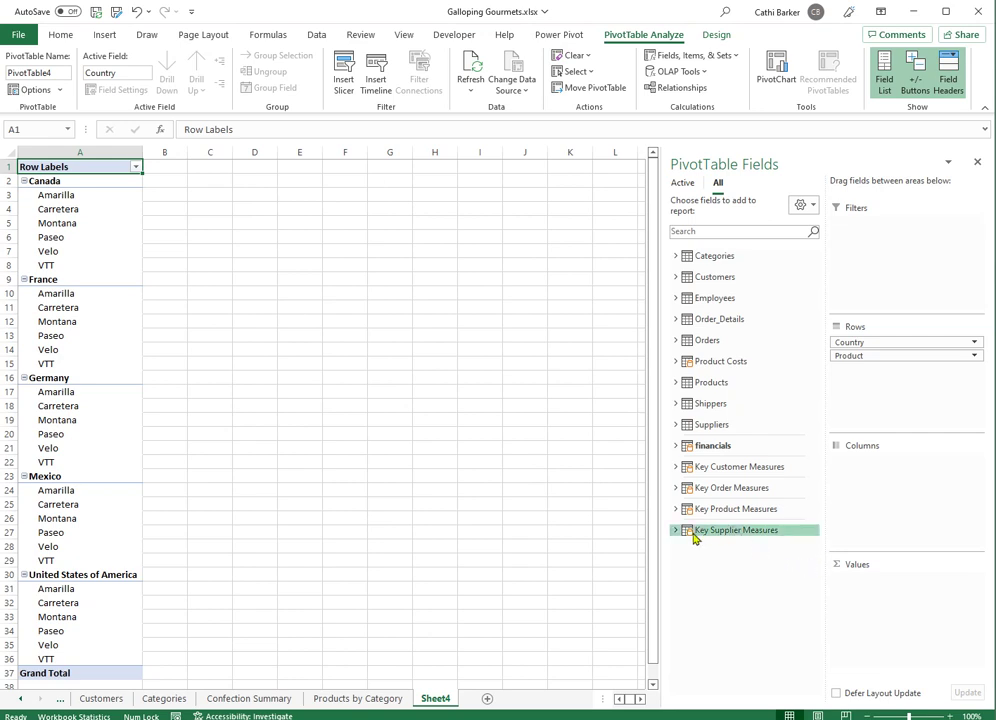
{"action": "left_click", "coordinate": [677, 488]}
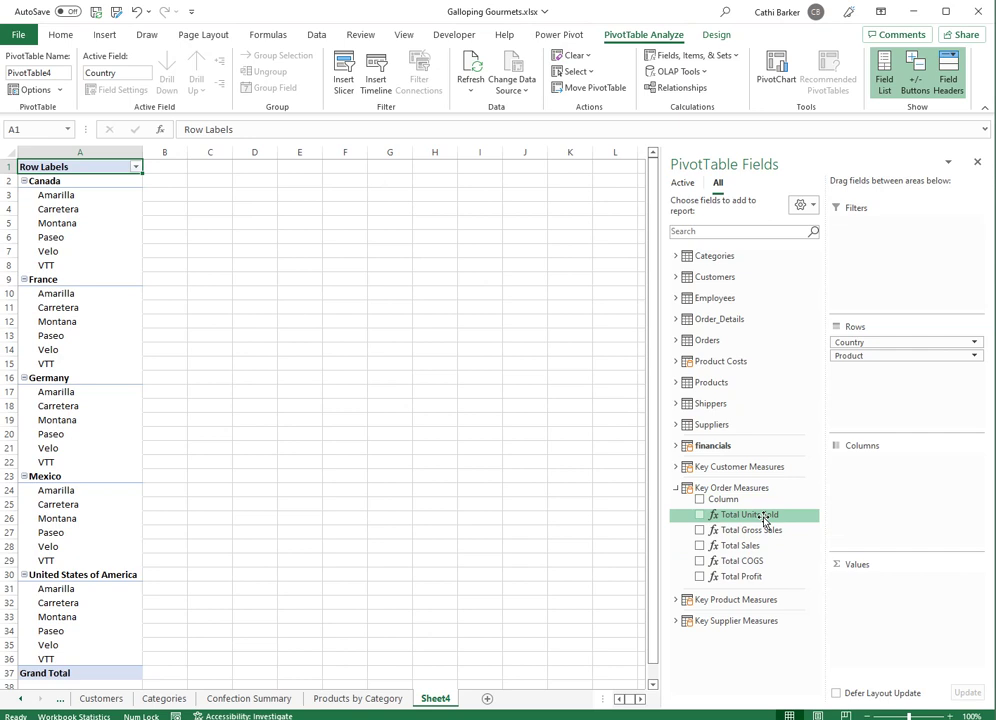
{"action": "left_click_drag", "start_coordinate": [765, 518], "coordinate": [853, 585]}
{"action": "left_click_drag", "start_coordinate": [725, 593], "coordinate": [874, 613]}
{"action": "left_click_drag", "start_coordinate": [740, 608], "coordinate": [866, 626]}
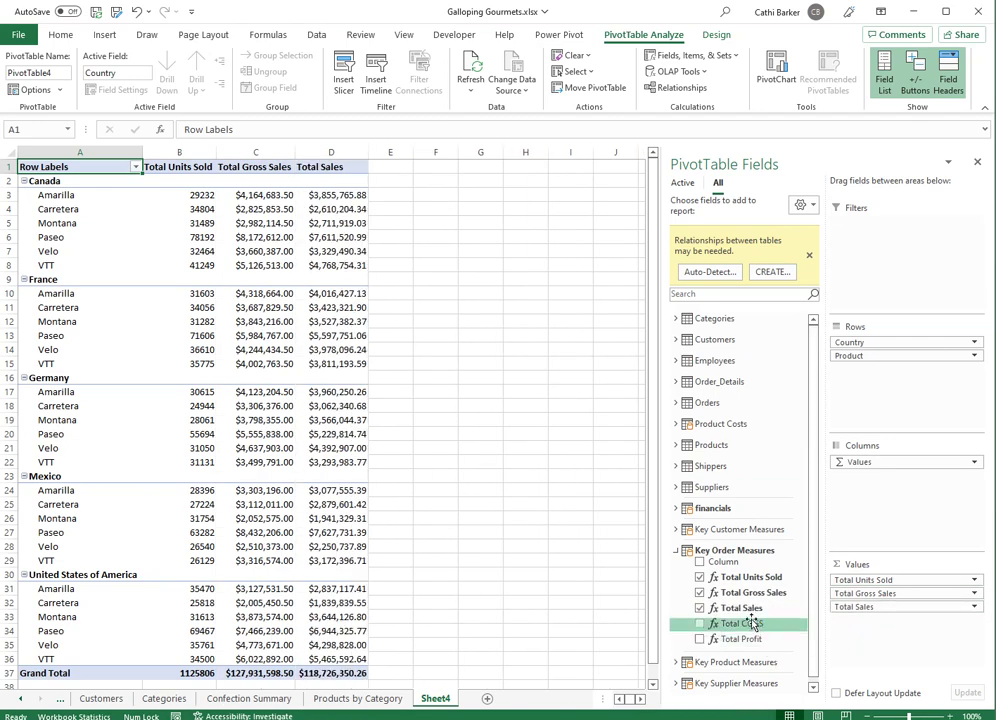
{"action": "left_click_drag", "start_coordinate": [754, 626], "coordinate": [863, 628]}
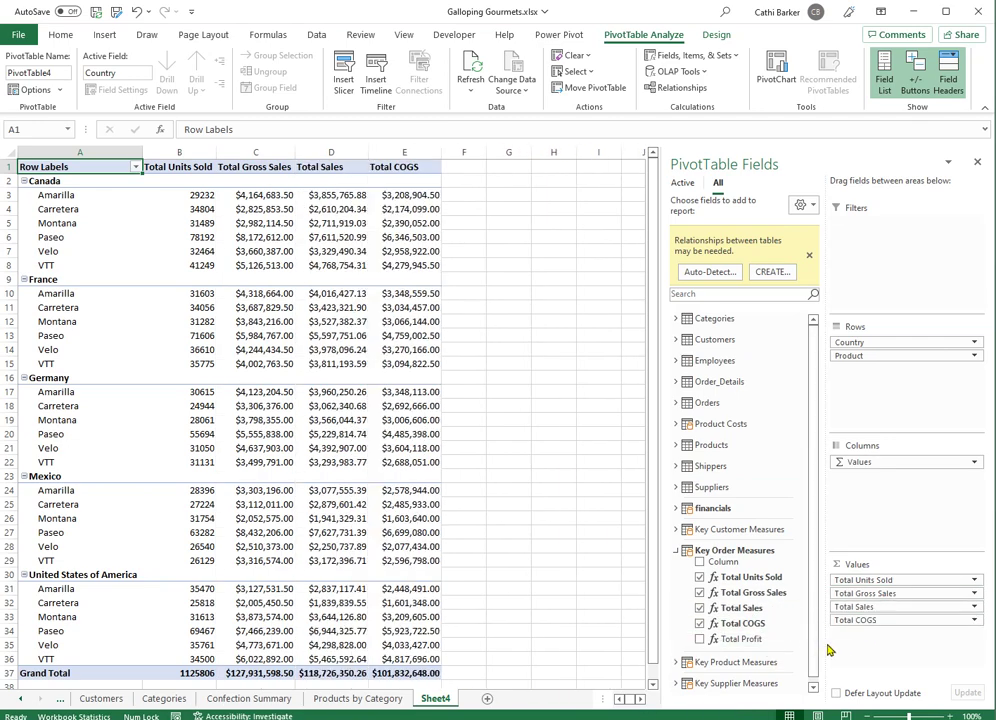
{"action": "left_click_drag", "start_coordinate": [760, 648], "coordinate": [855, 641]}
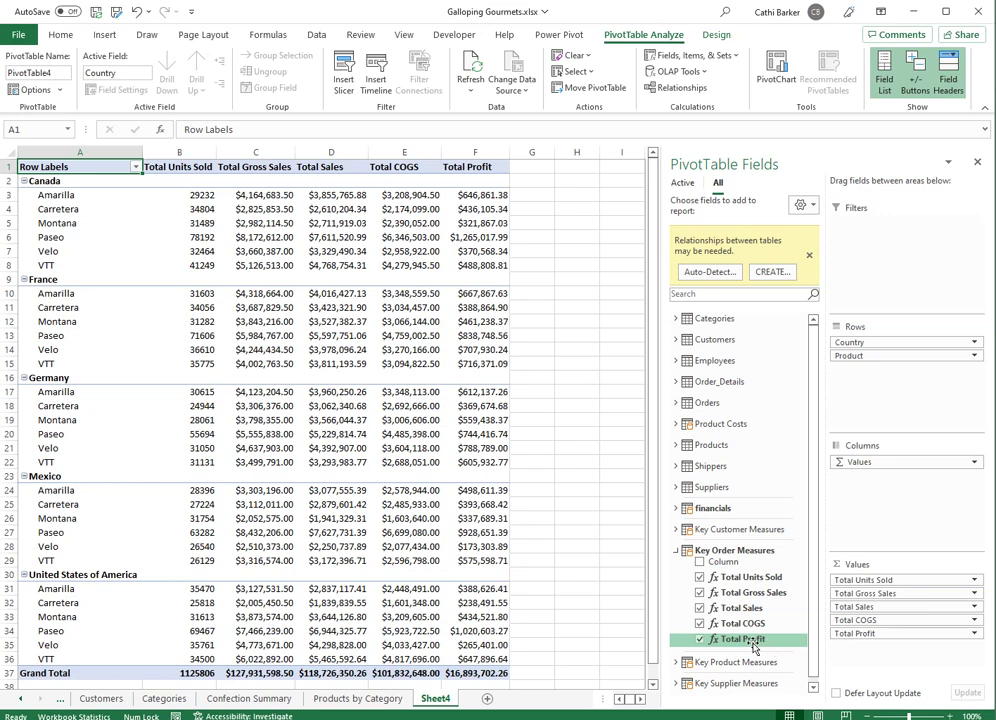
{"action": "left_click_drag", "start_coordinate": [735, 641], "coordinate": [870, 656]}
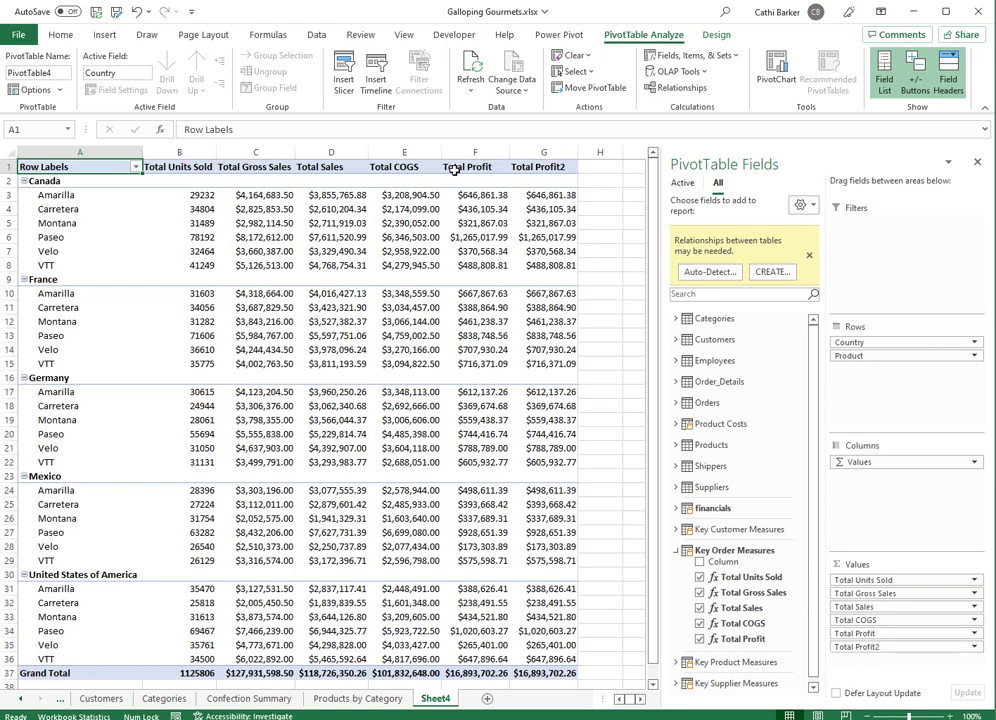
Try showing Total Profit2 as % of Grand Total with the custom name %, and undo the change.
{"action": "left_click", "coordinate": [886, 650]}
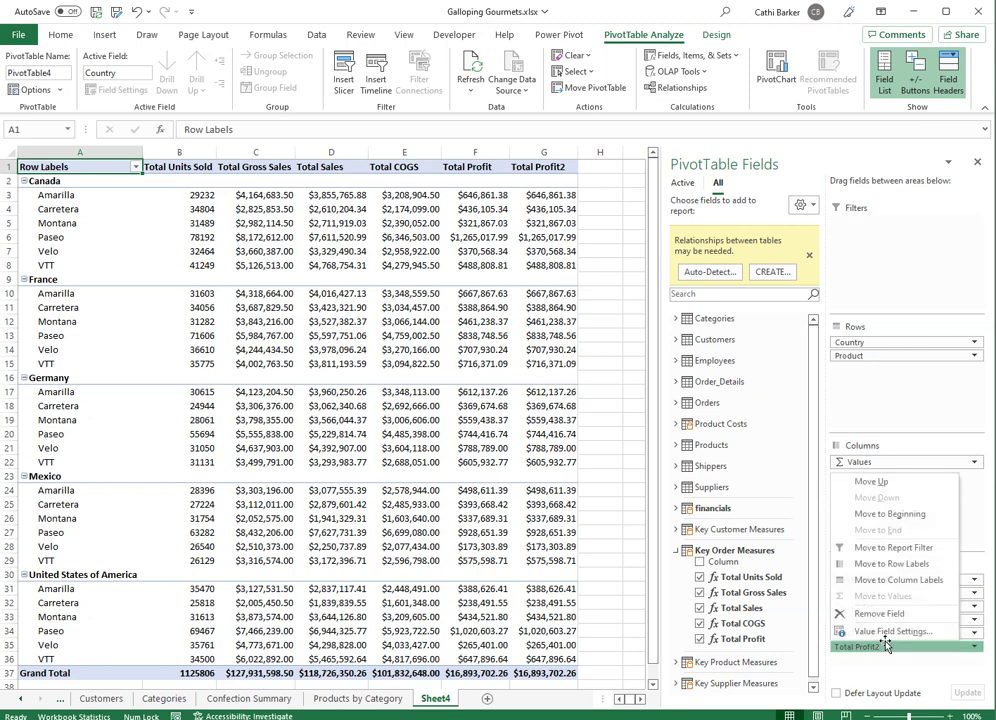
{"action": "left_click", "coordinate": [886, 632]}
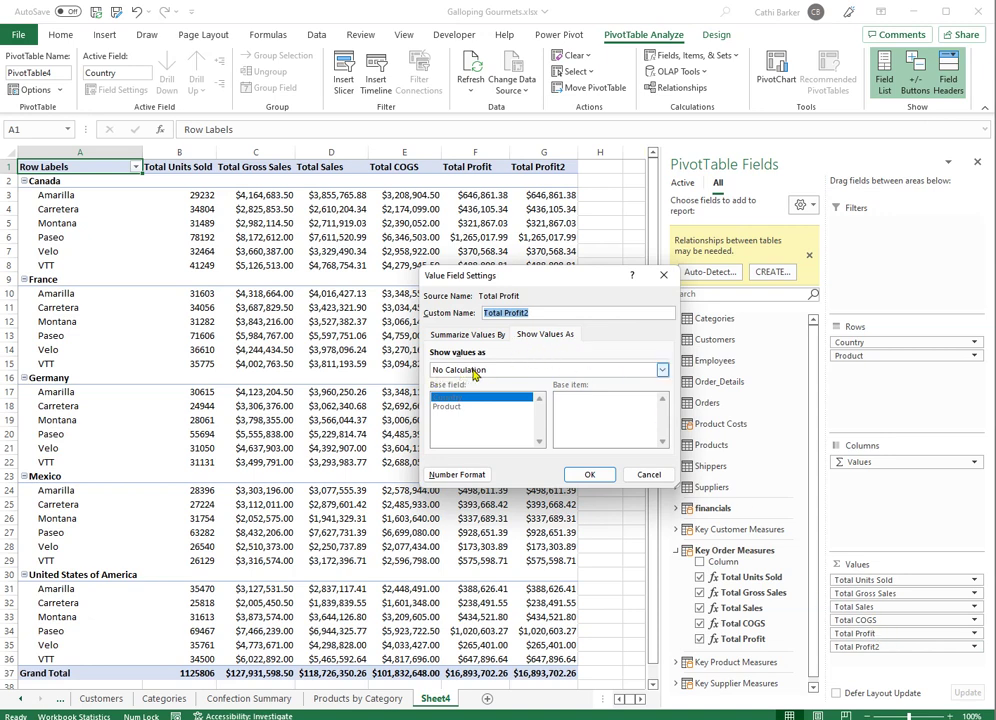
{"action": "left_click", "coordinate": [661, 370]}
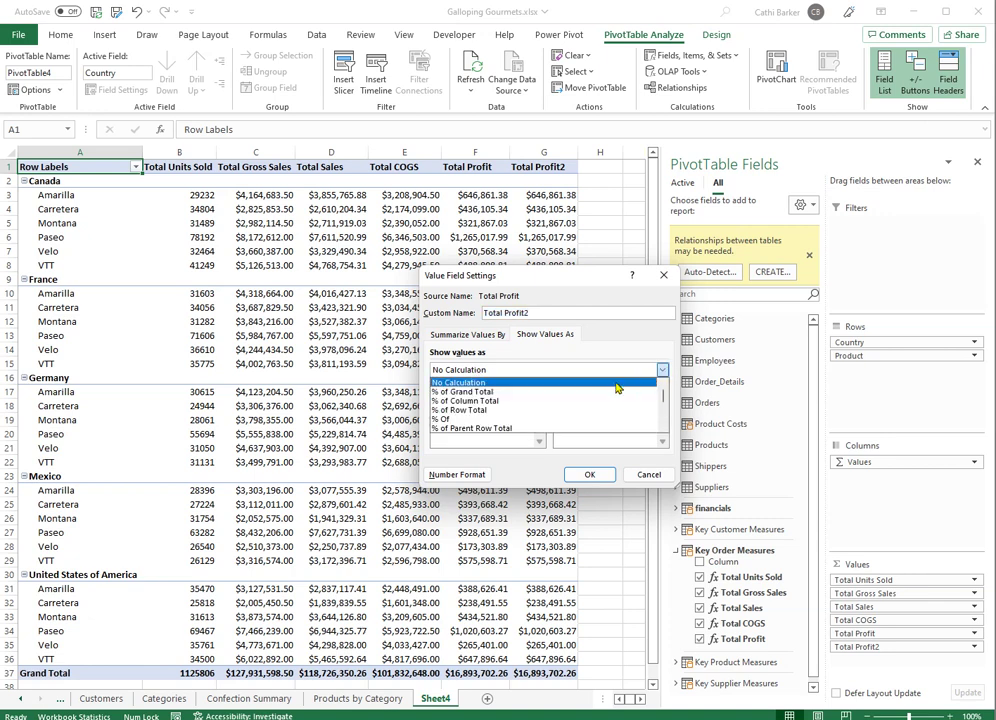
{"action": "left_click", "coordinate": [529, 398]}
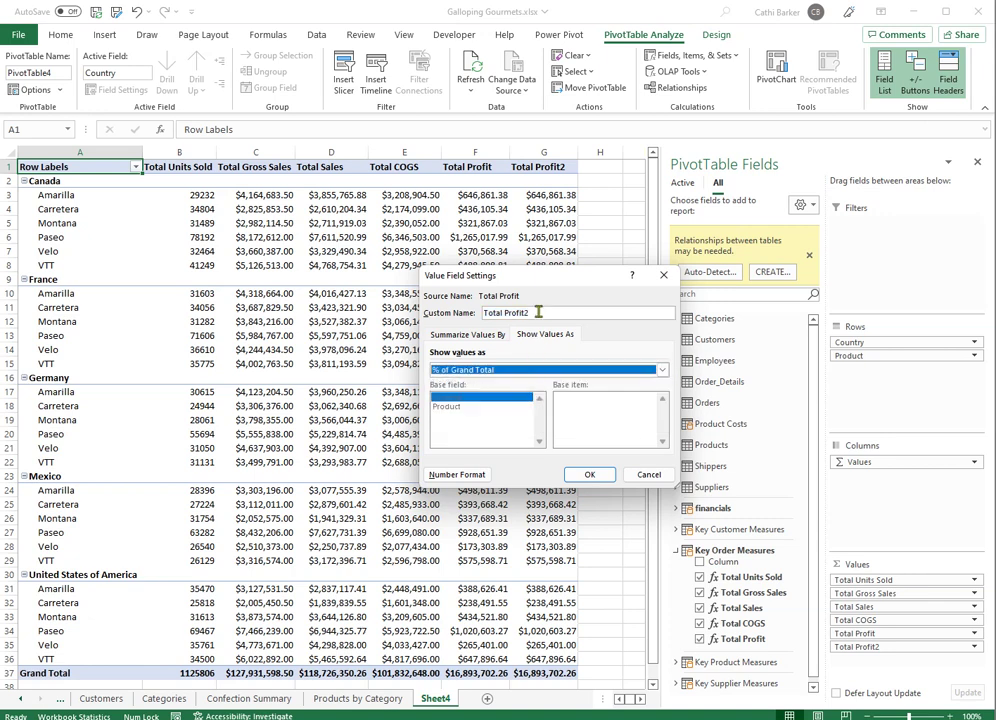
{"action": "left_click_drag", "start_coordinate": [528, 313], "coordinate": [452, 314]}
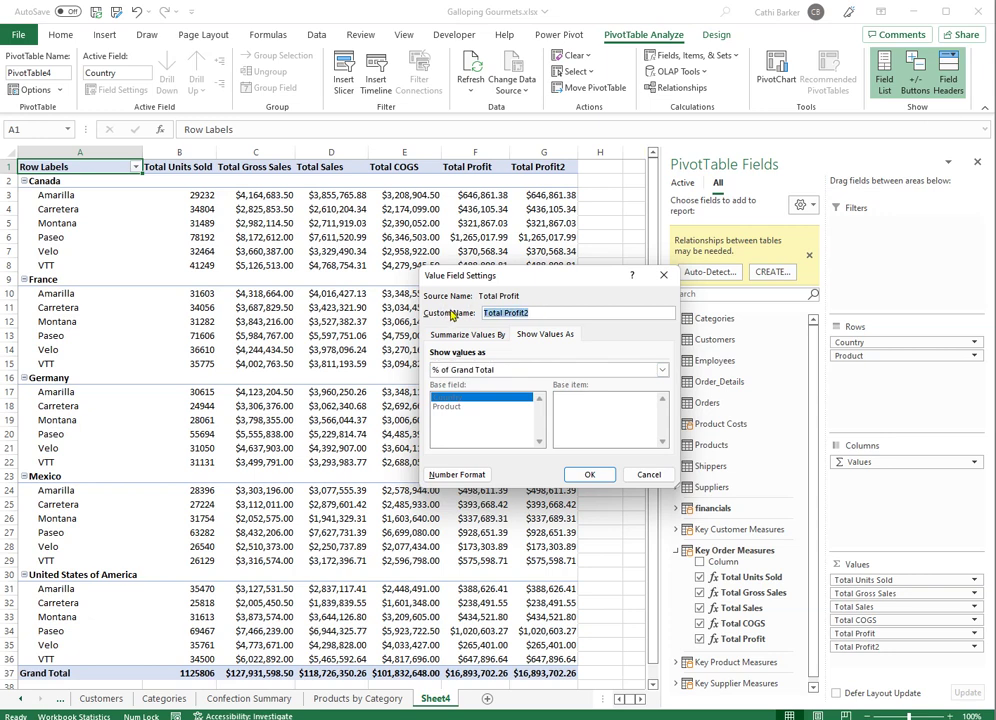
{"action": "type", "text": "%"}
{"action": "left_click", "coordinate": [589, 474]}
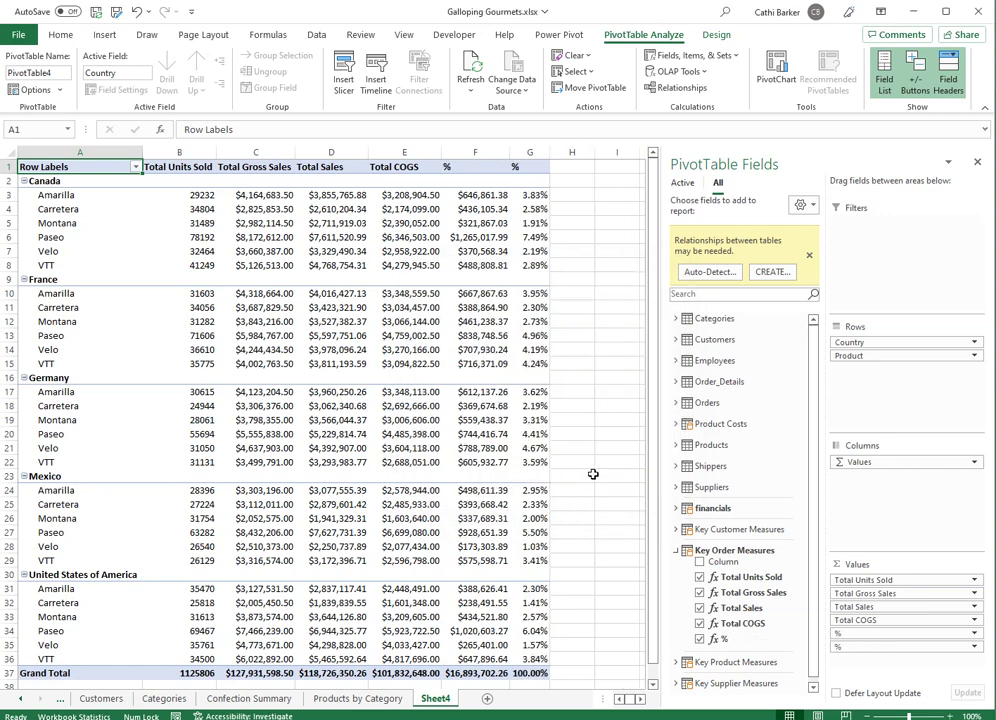
{"action": "left_click", "coordinate": [137, 12]}
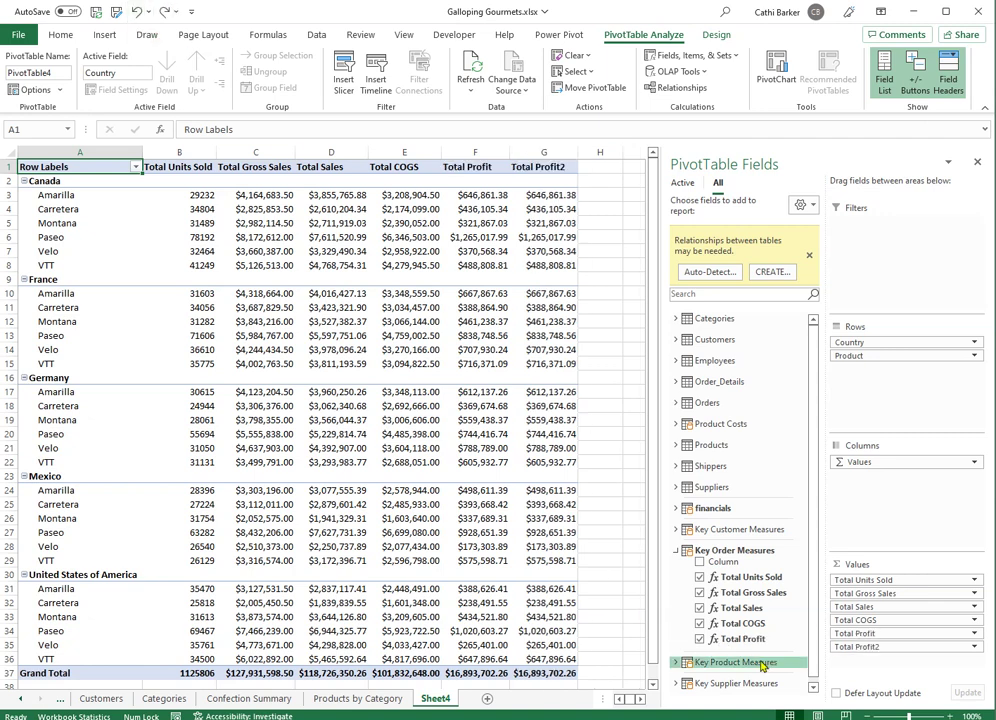
Add a third copy of Total Profit to the values, shown as % of Grand Total with the custom name %.
{"action": "left_click_drag", "start_coordinate": [745, 645], "coordinate": [872, 666]}
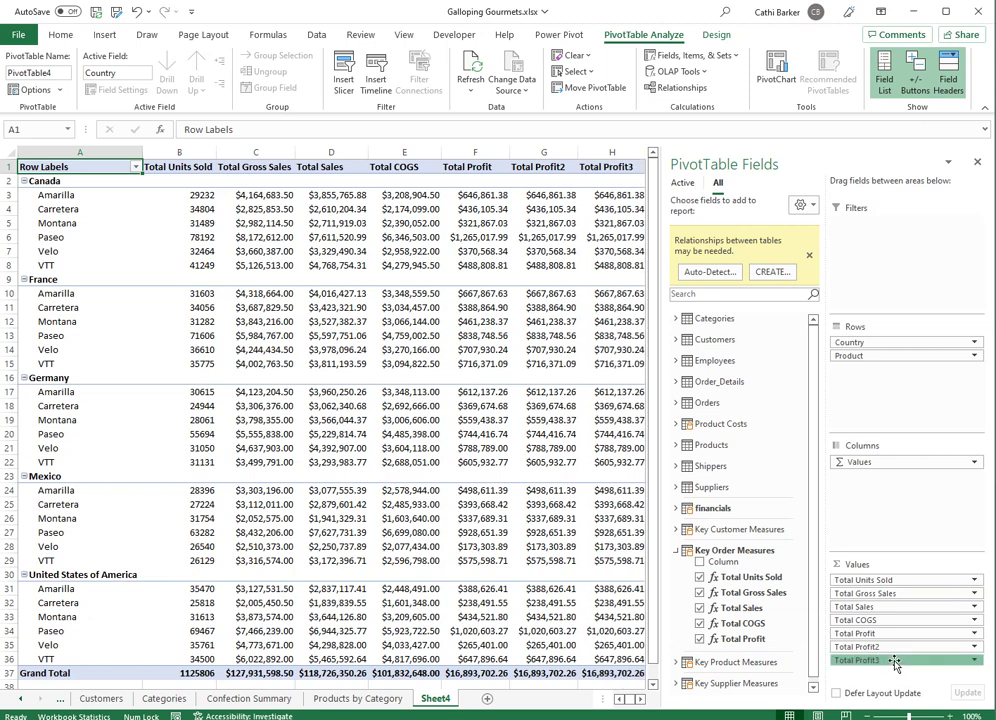
{"action": "left_click", "coordinate": [896, 660]}
{"action": "left_click", "coordinate": [901, 647]}
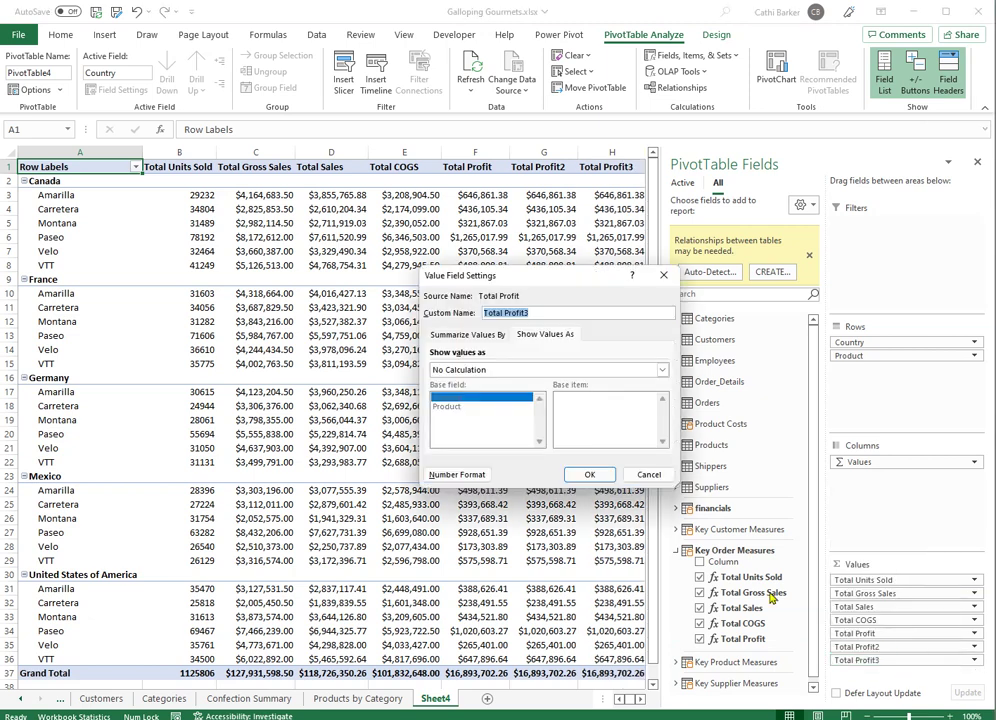
{"action": "left_click", "coordinate": [479, 371]}
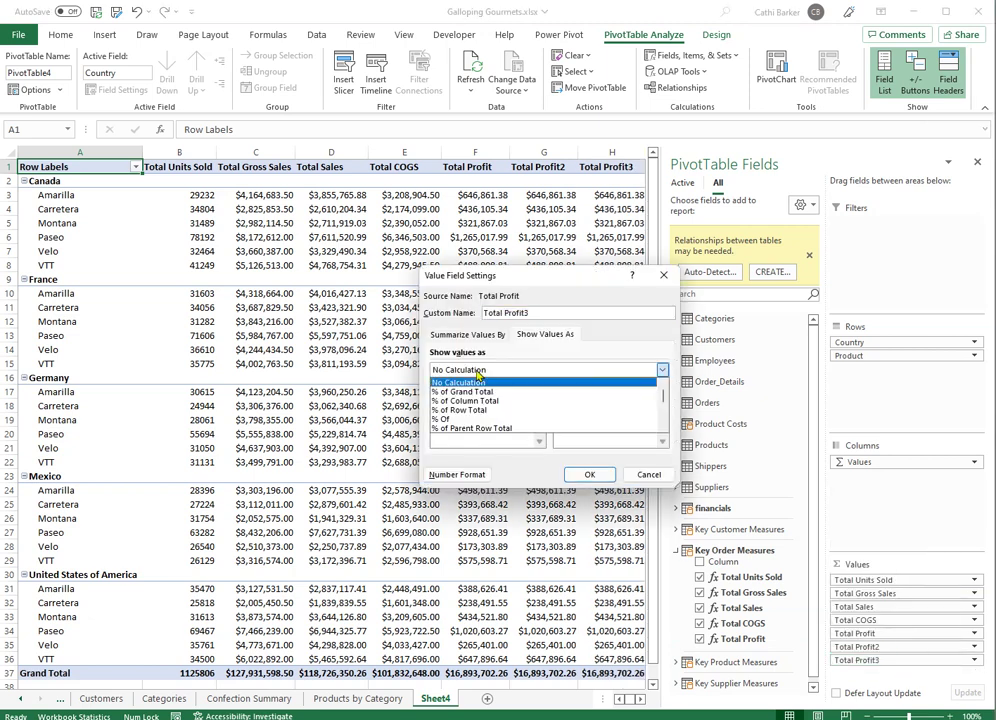
{"action": "left_click", "coordinate": [476, 393]}
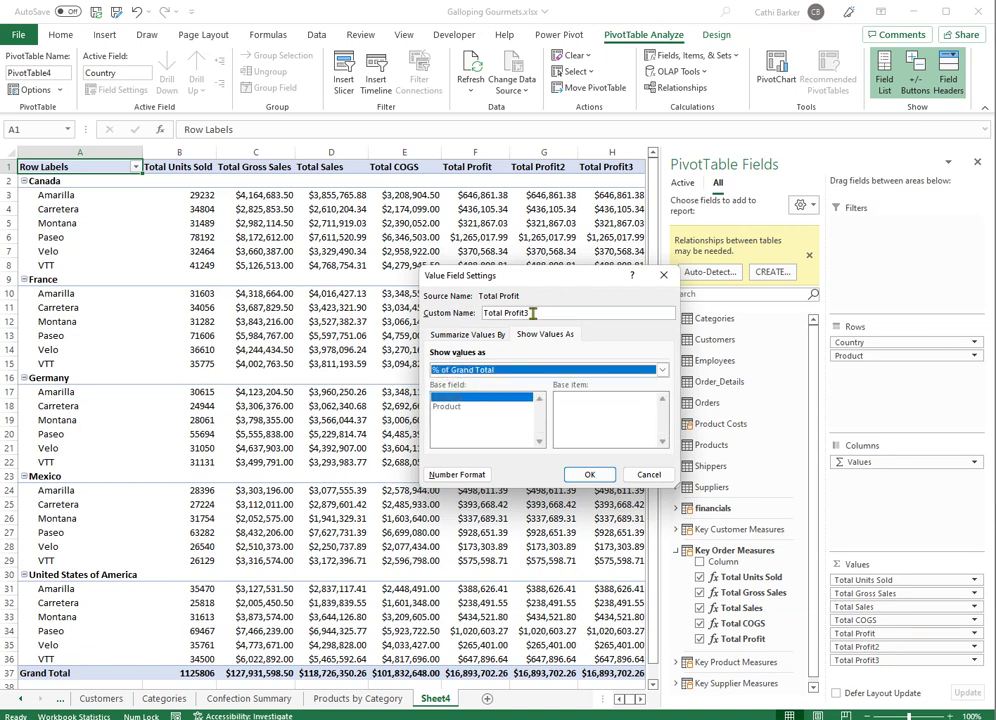
{"action": "left_click_drag", "start_coordinate": [534, 312], "coordinate": [418, 312]}
{"action": "type", "text": "%"}
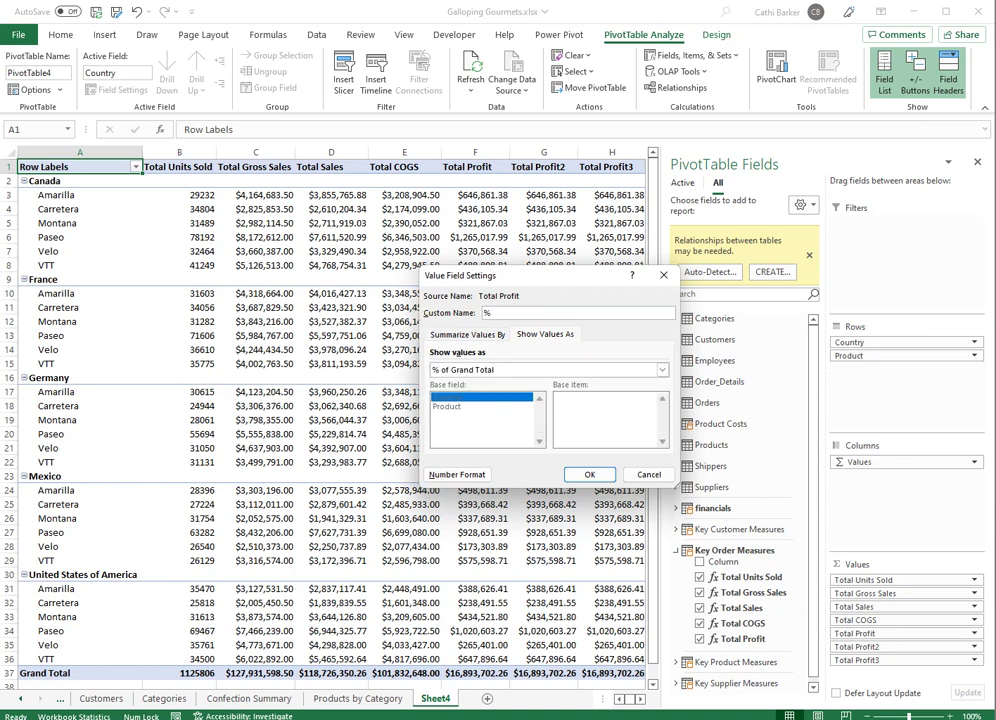
{"action": "left_click", "coordinate": [604, 474]}
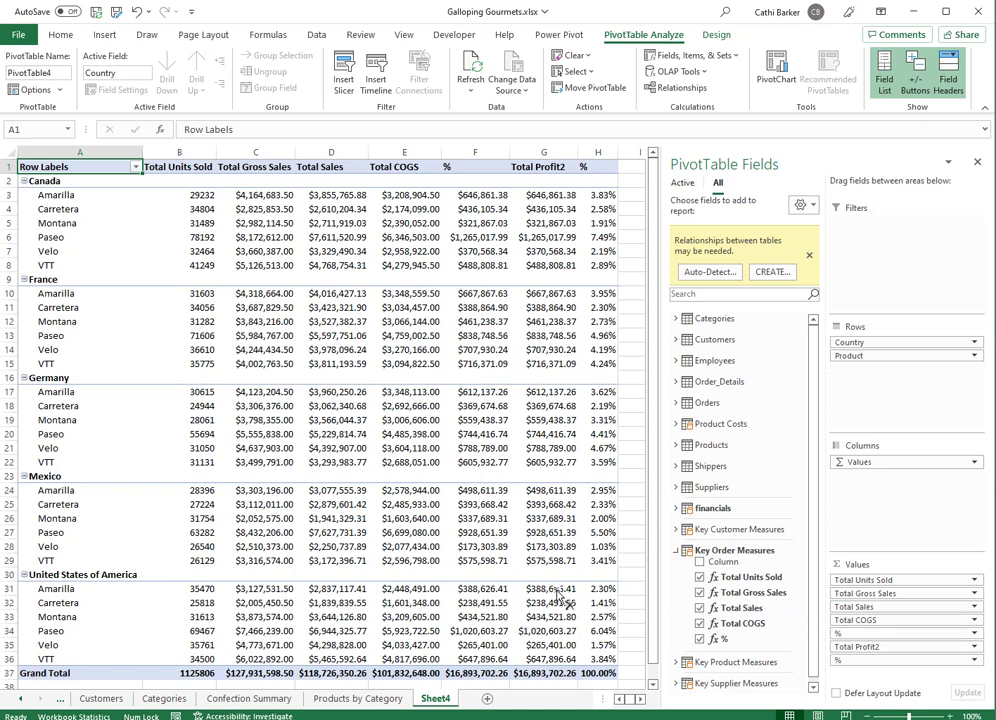
Remove the % value field that still shows dollar amounts, and rename Total Profit2 as "Total Profit." with a trailing period.
{"action": "left_click_drag", "start_coordinate": [557, 590], "coordinate": [556, 589]}
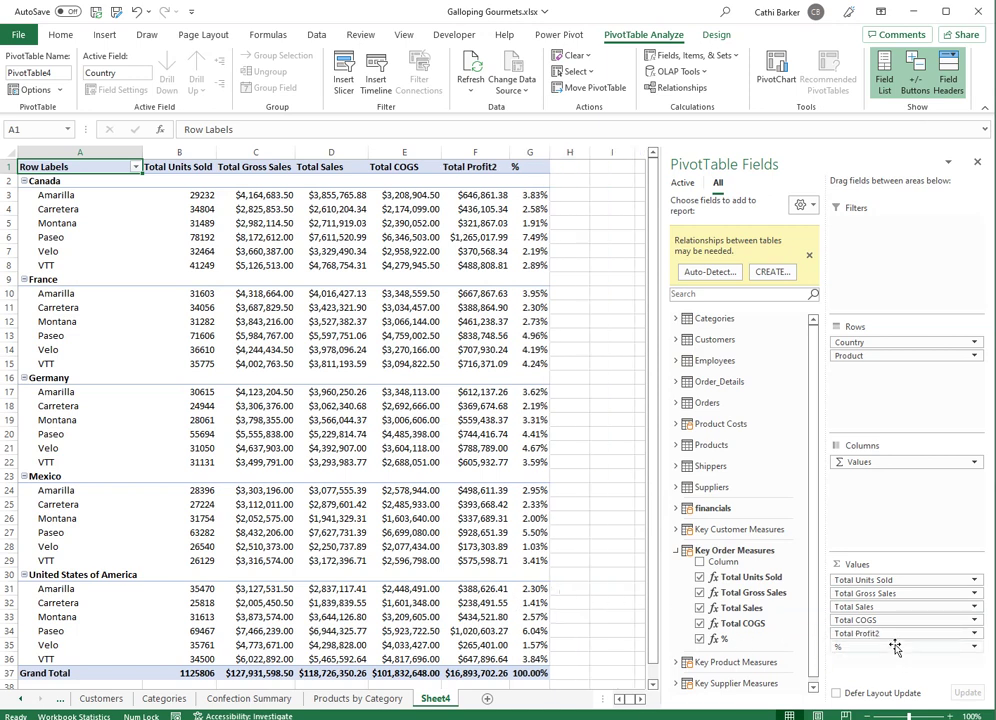
{"action": "left_click", "coordinate": [978, 640]}
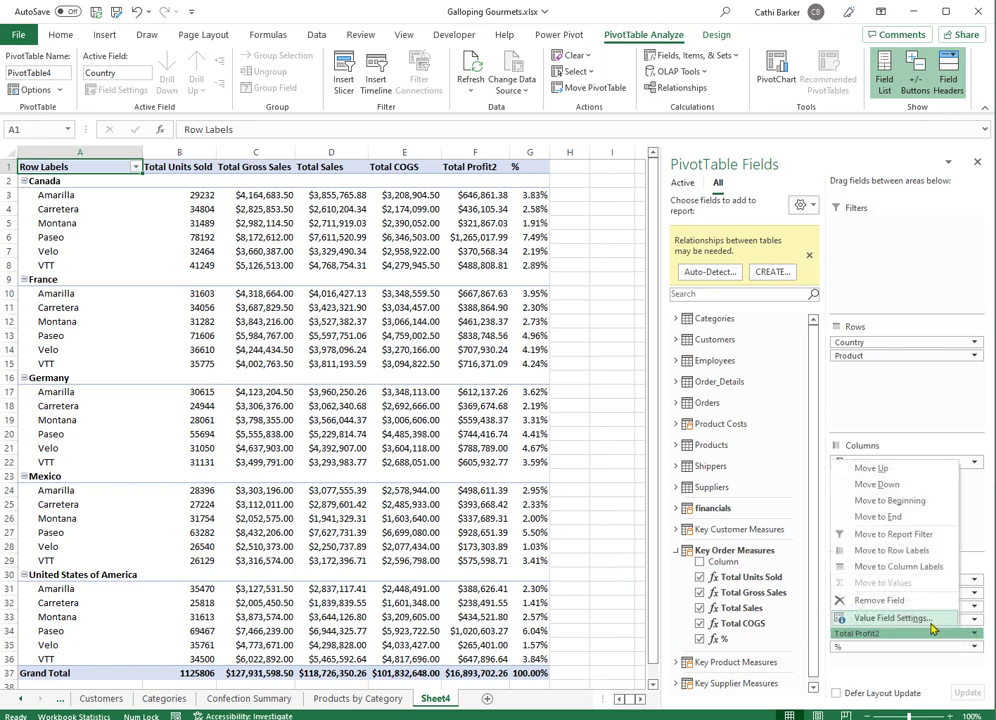
{"action": "left_click", "coordinate": [925, 622]}
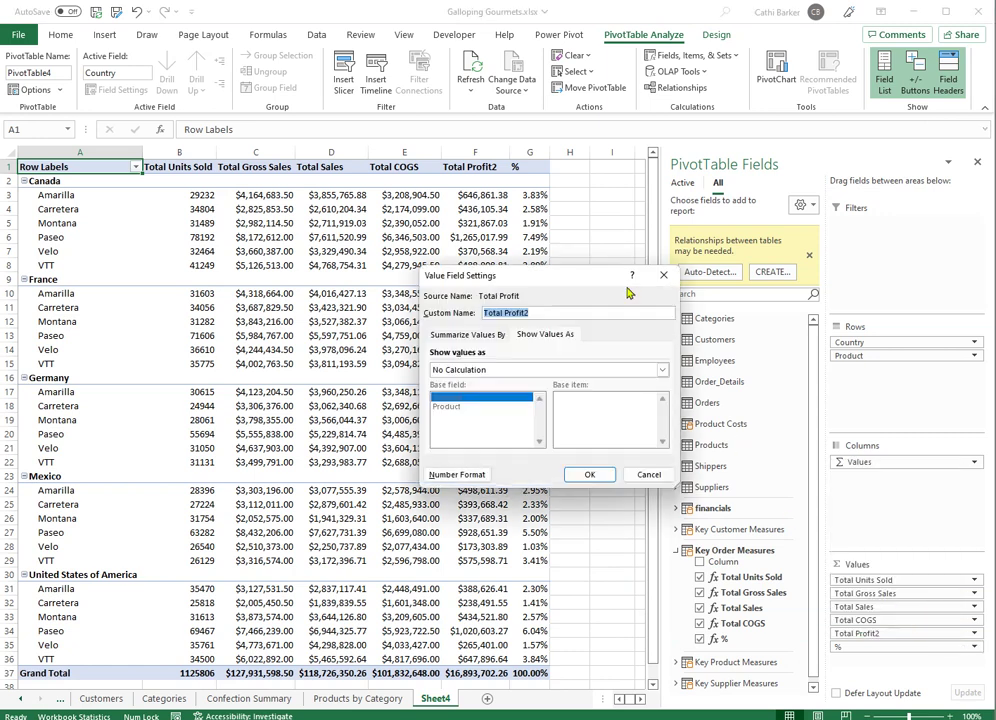
{"action": "left_click", "coordinate": [534, 312]}
{"action": "key", "text": "BackSpace"}
{"action": "type", "text": "."}
{"action": "left_click", "coordinate": [594, 474]}
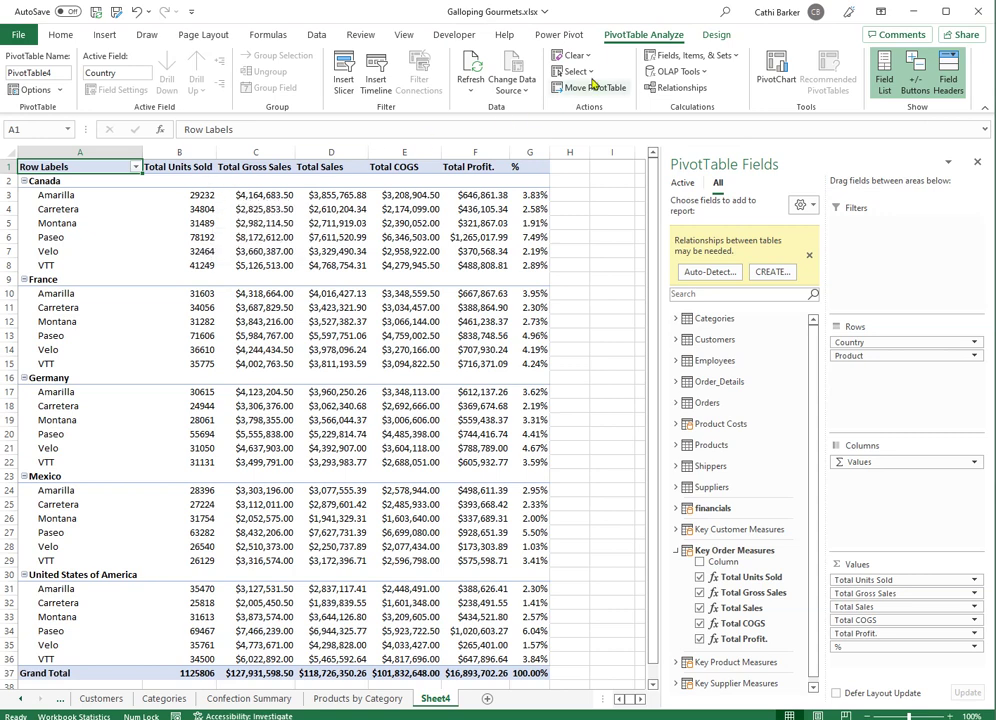
Show all PivotTable subtotals at the bottom of each country group.
{"action": "left_click", "coordinate": [716, 36]}
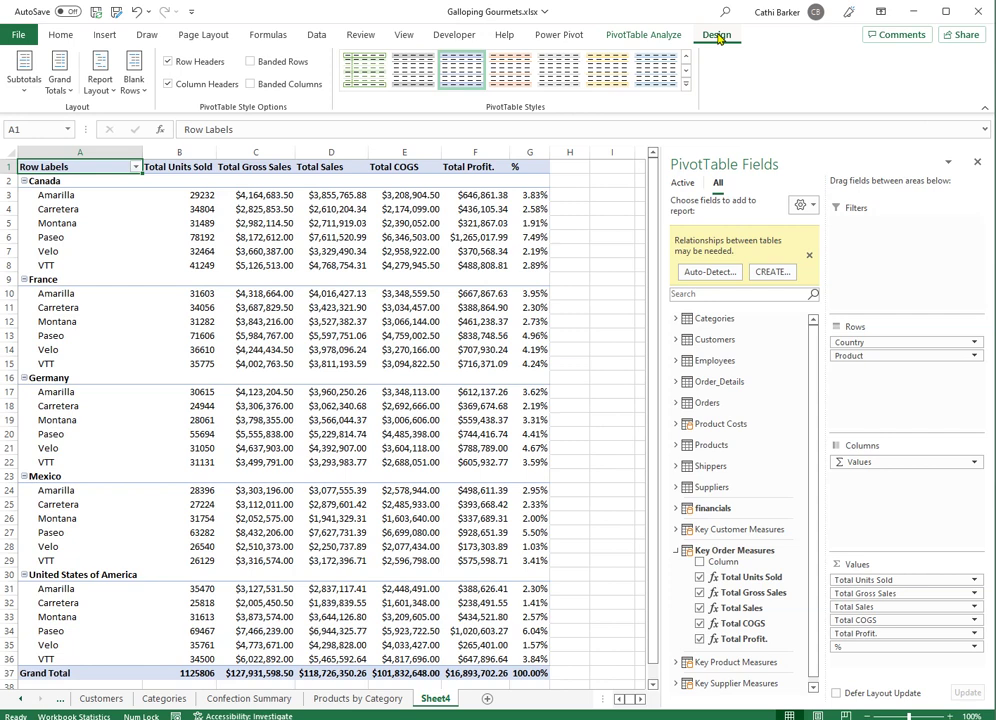
{"action": "left_click", "coordinate": [23, 80]}
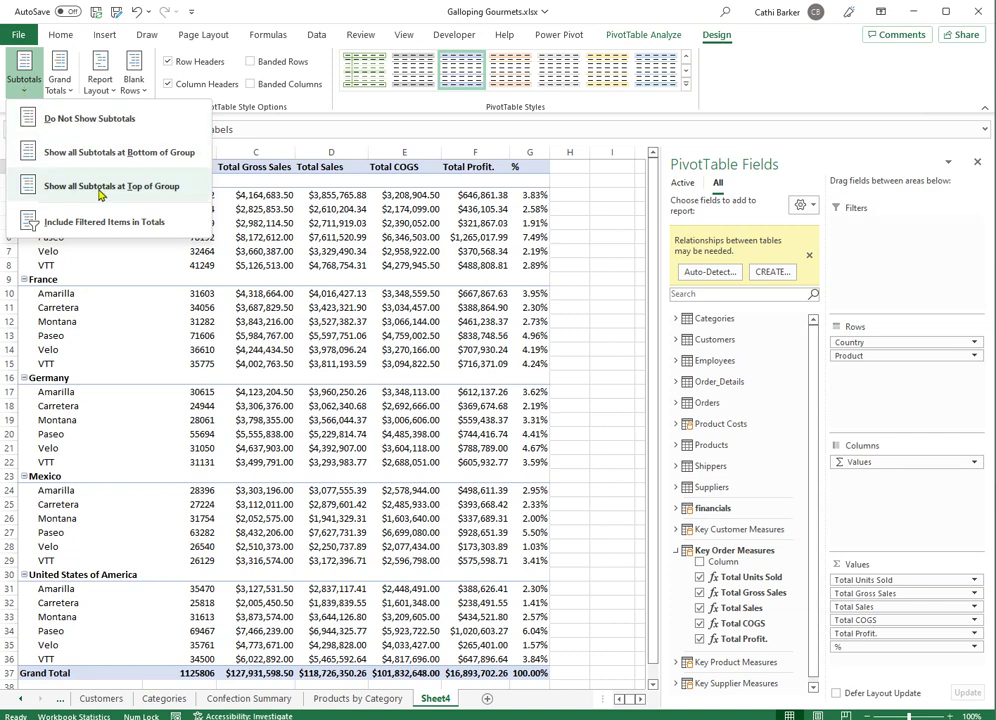
{"action": "left_click", "coordinate": [98, 153]}
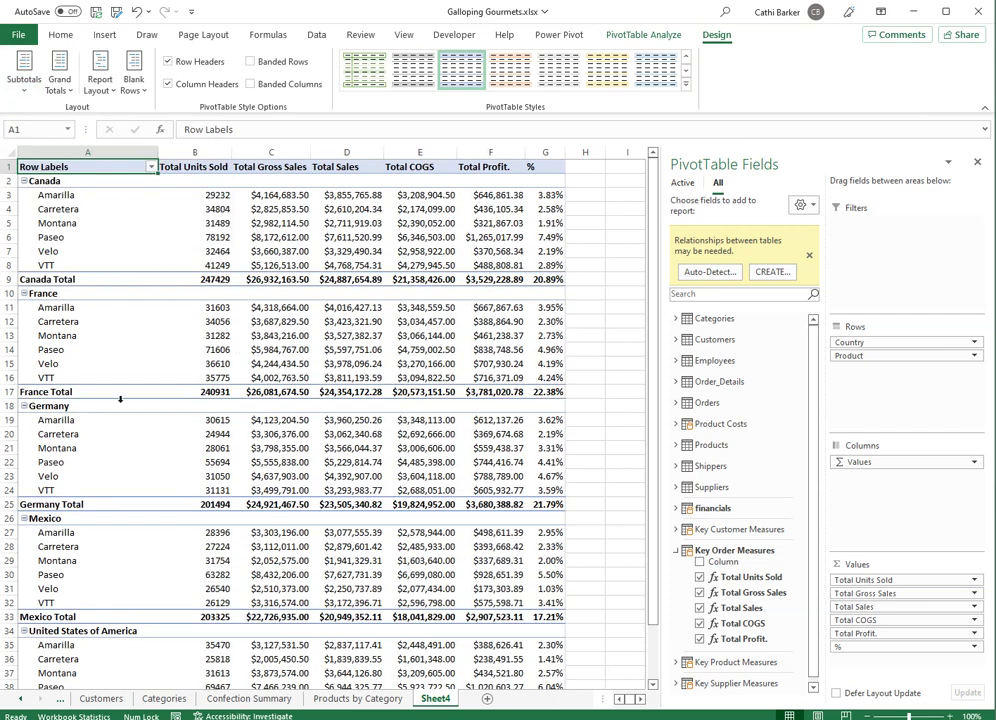
Try showing all PivotTable subtotals at the top of each country group, and return them to the bottom.
{"action": "left_click", "coordinate": [25, 80]}
{"action": "left_click", "coordinate": [120, 186]}
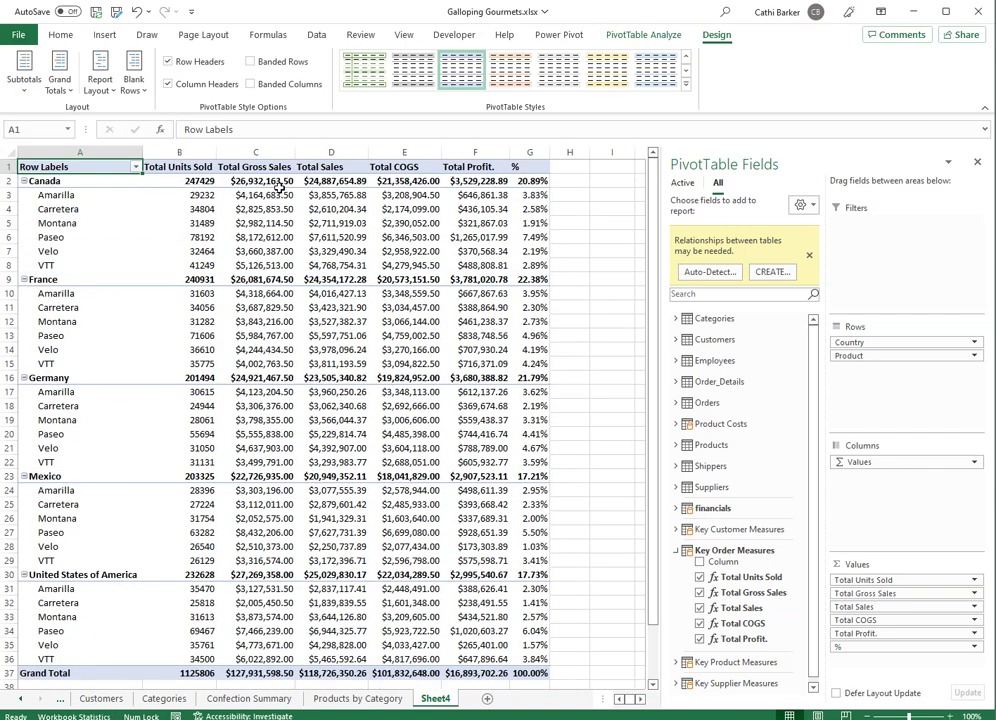
{"action": "left_click", "coordinate": [25, 80]}
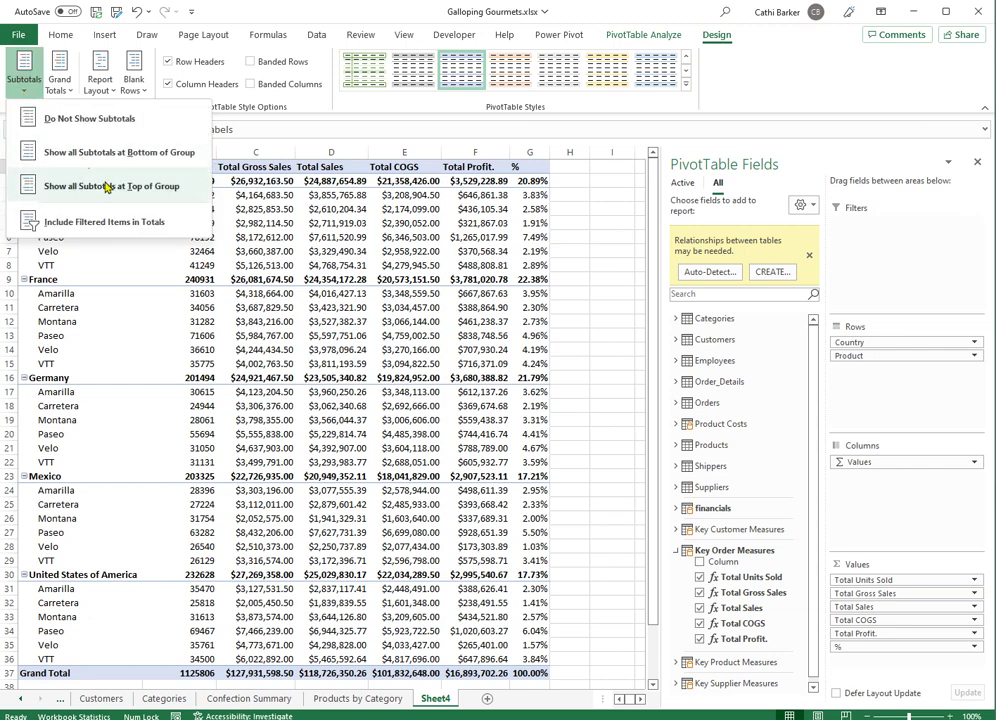
{"action": "left_click", "coordinate": [119, 153]}
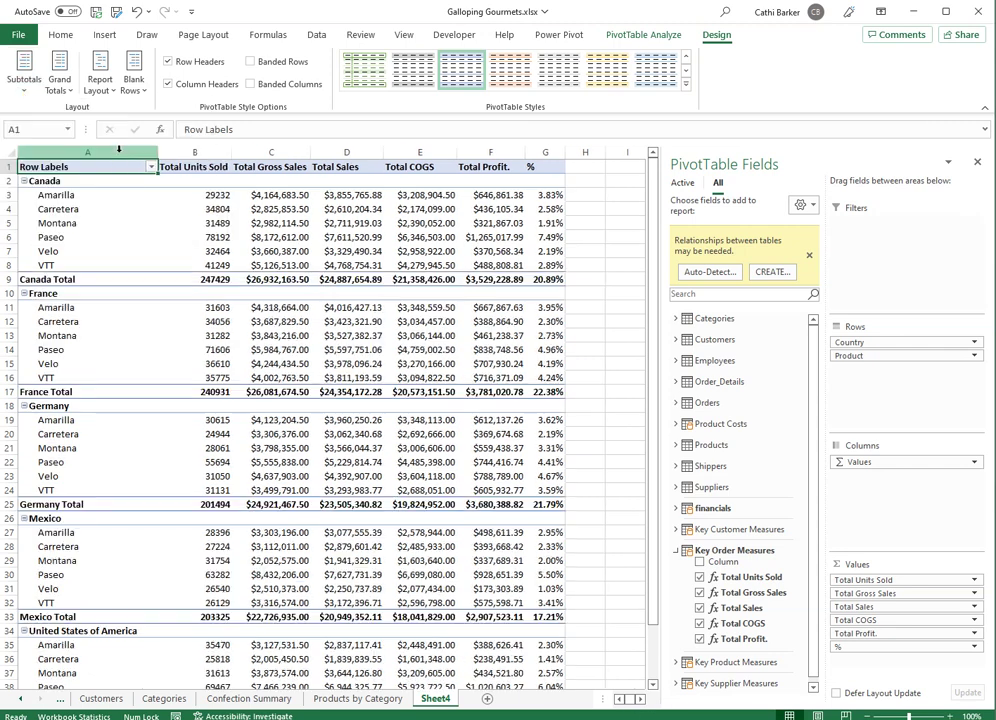
Insert a blank line after each country group and apply the Light Blue, Pivot Style Light 9 style to the PivotTable.
{"action": "mouse_move", "coordinate": [204, 275]}
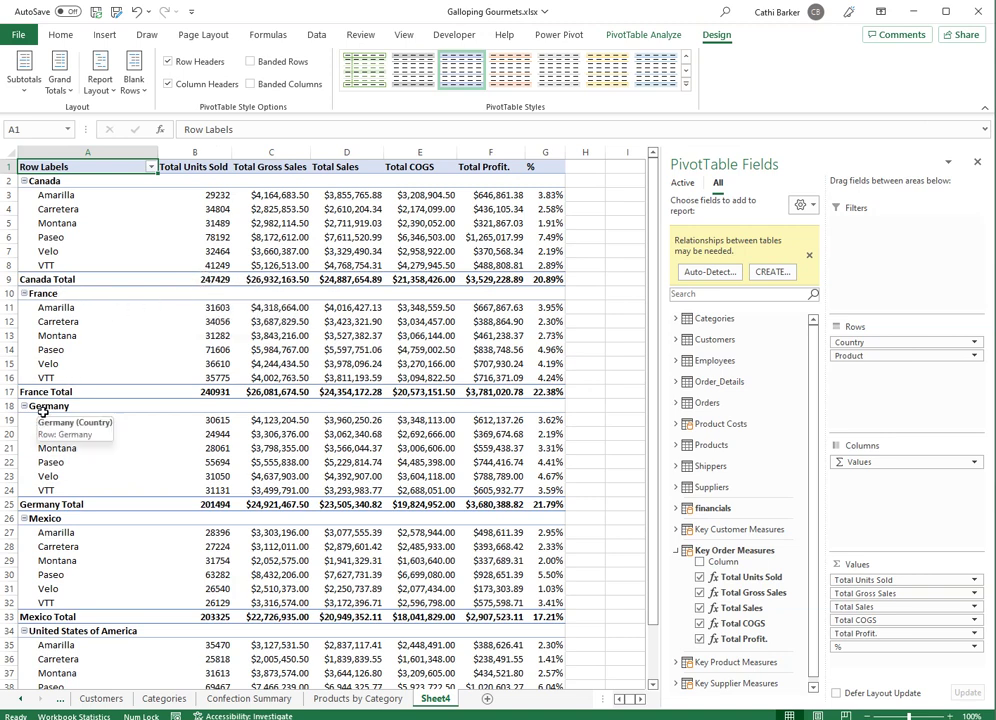
{"action": "left_click", "coordinate": [135, 82]}
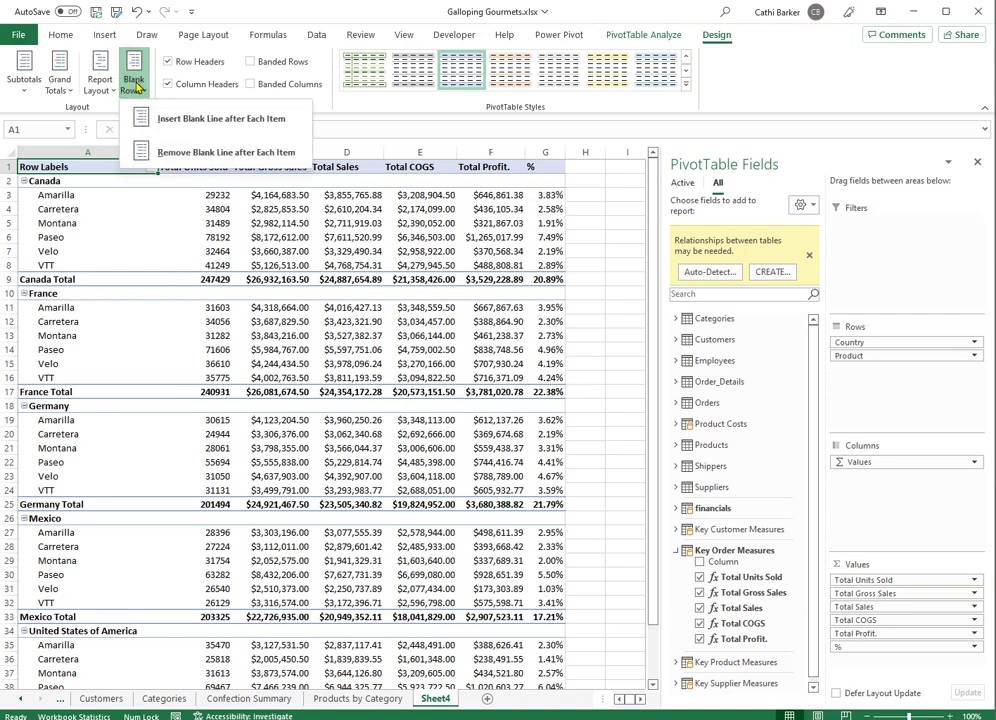
{"action": "left_click", "coordinate": [201, 120]}
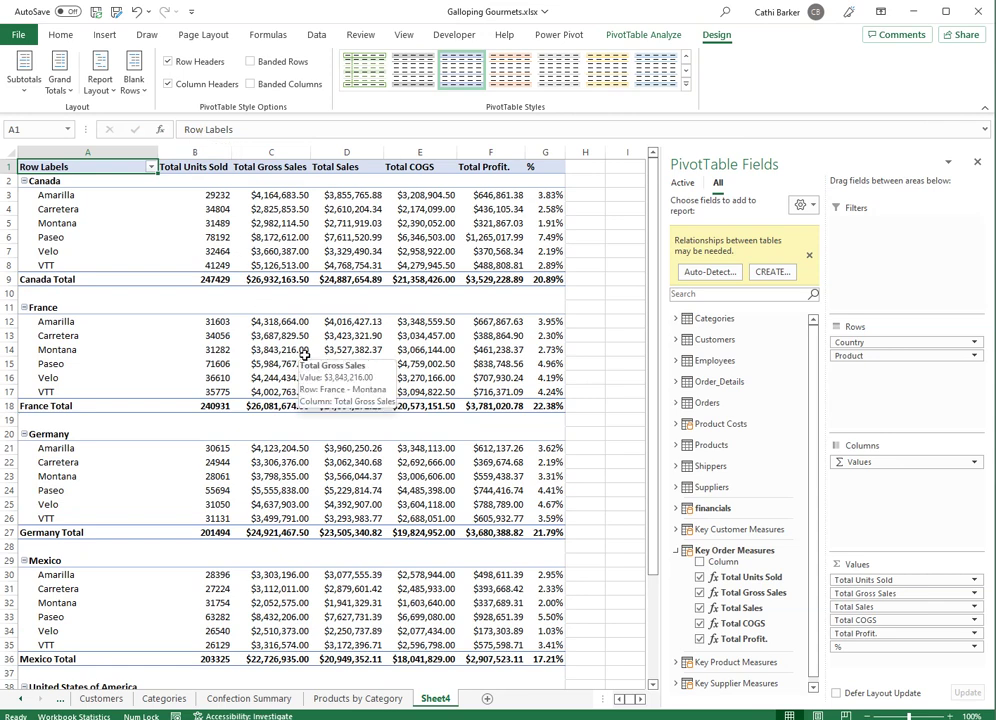
{"action": "left_click", "coordinate": [686, 86]}
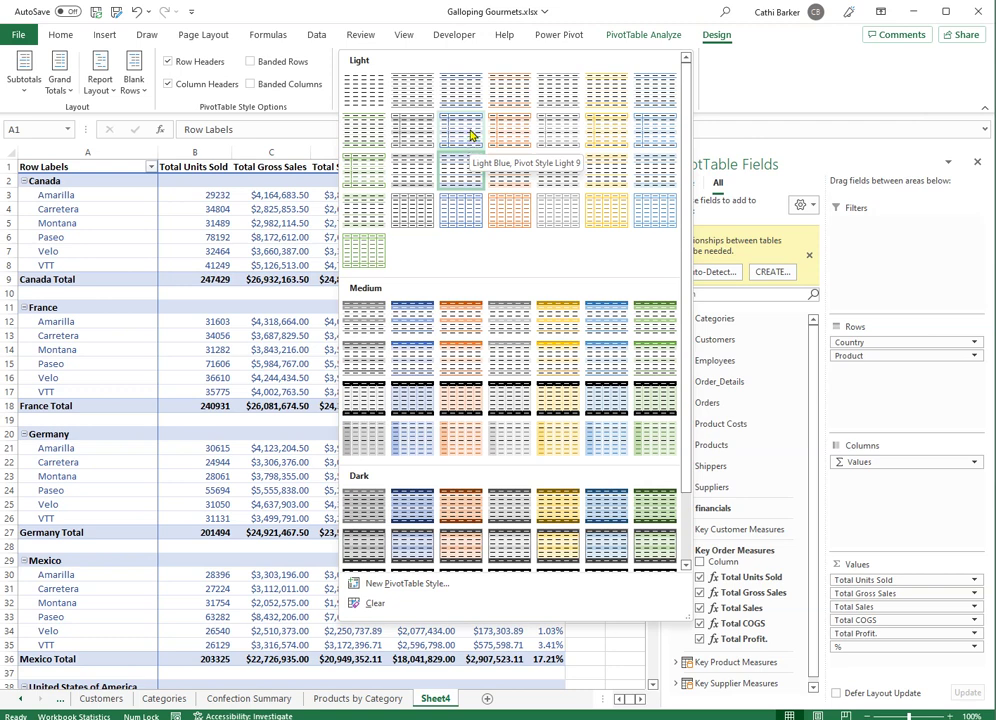
{"action": "left_click", "coordinate": [471, 133]}
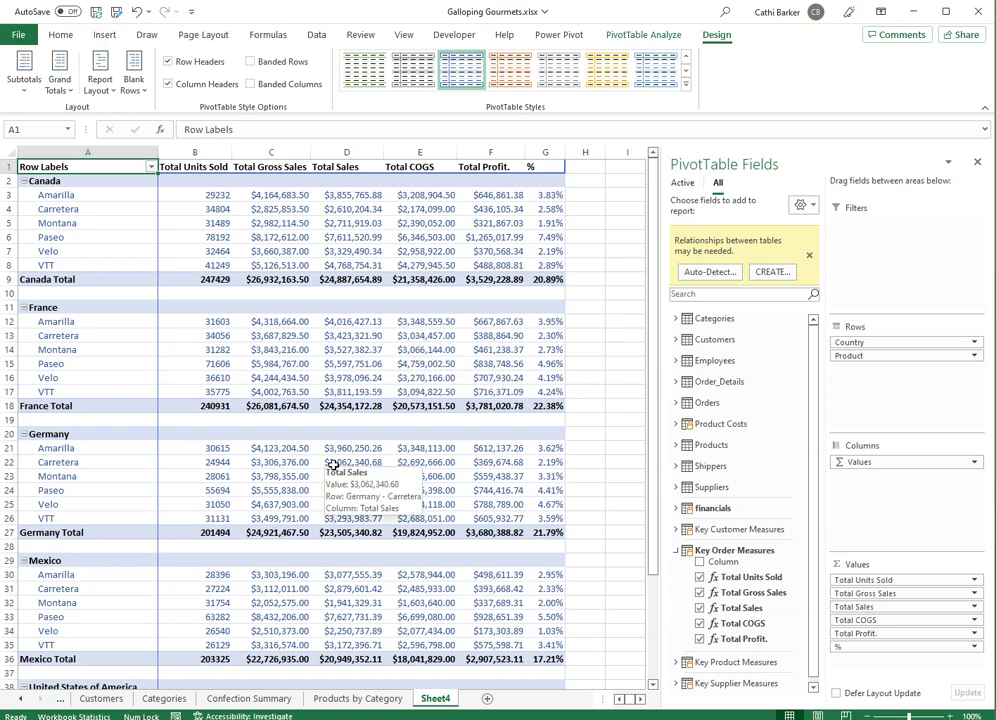
Rename the PivotTable's worksheet, Sheet4, as Financial Summary.
{"action": "double_click", "coordinate": [435, 698]}
{"action": "type", "text": "Fin"}
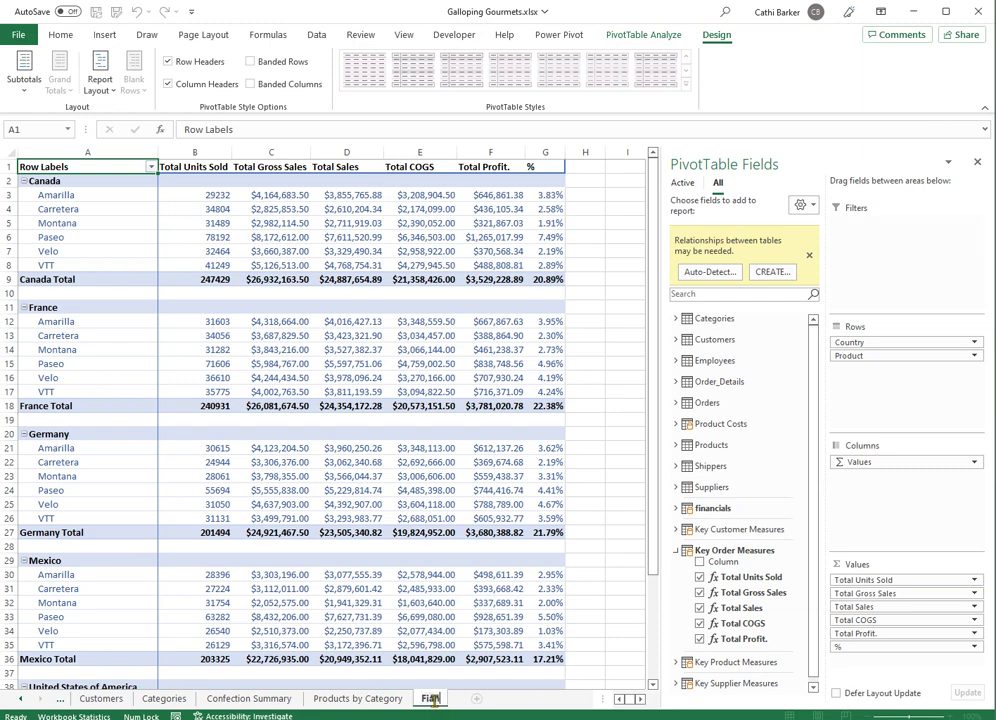
{"action": "type", "text": "ancial Summary"}
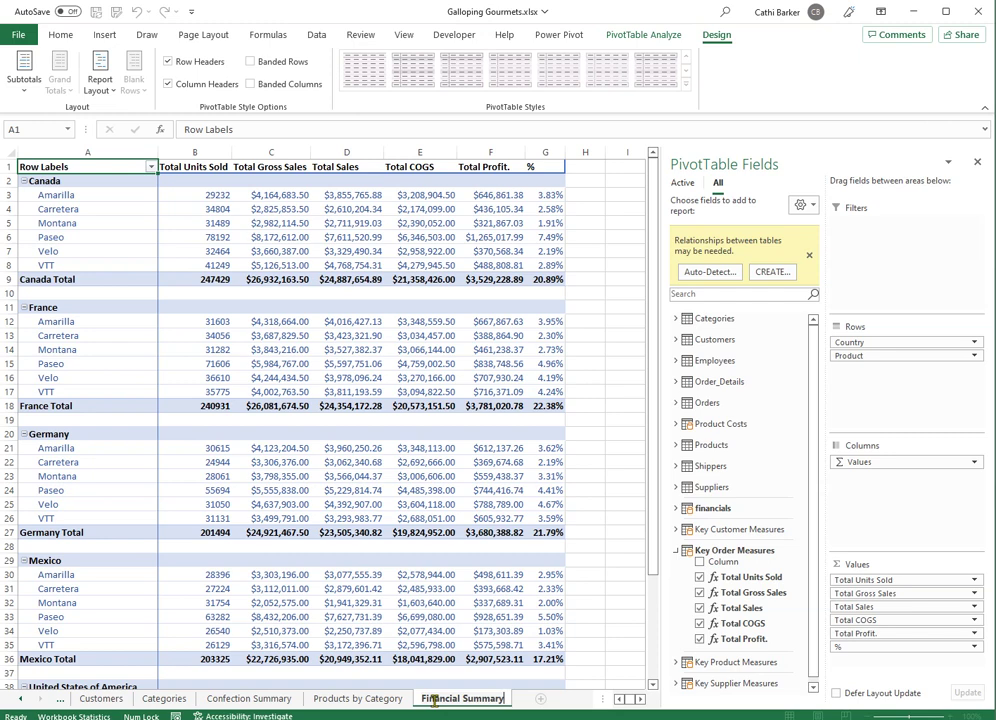
{"action": "key", "text": "Return"}
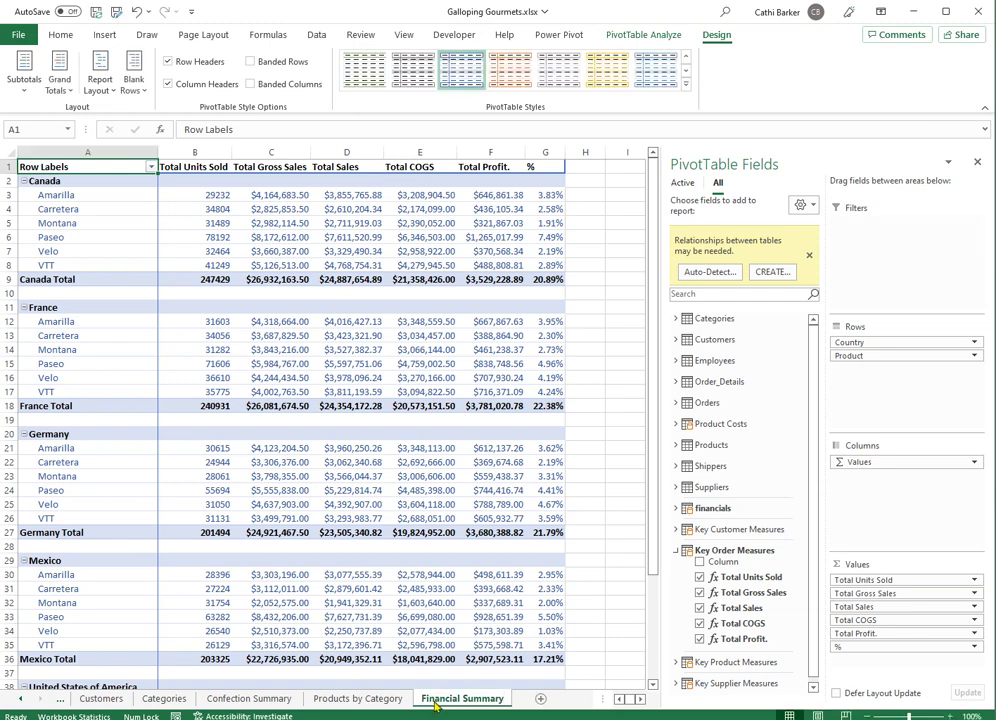